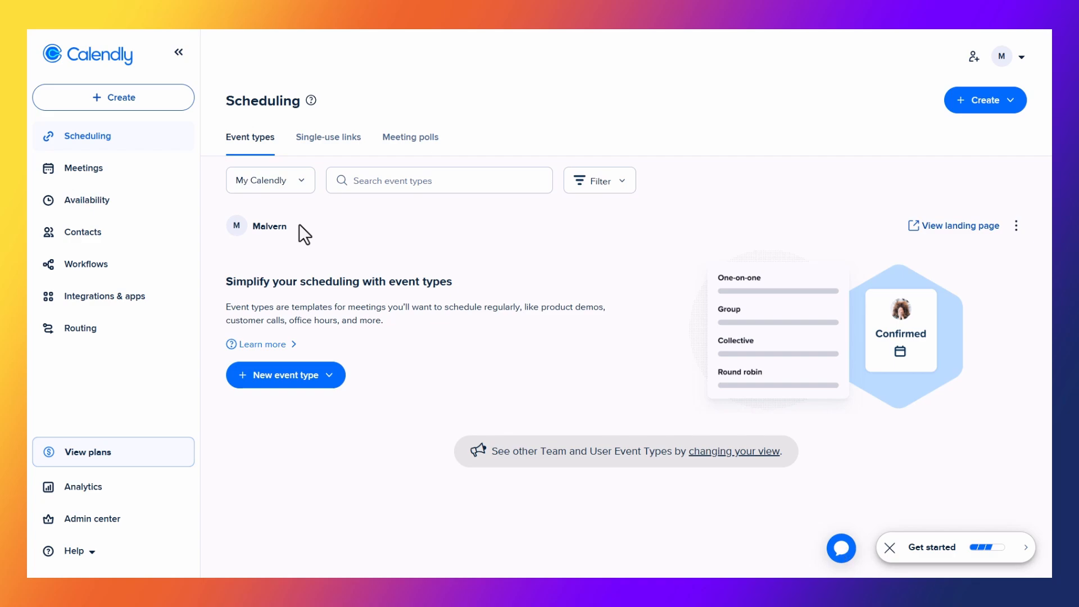
Start a new one-on-one event type and name it "Consultation meeting".
{"action": "left_click", "coordinate": [288, 380]}
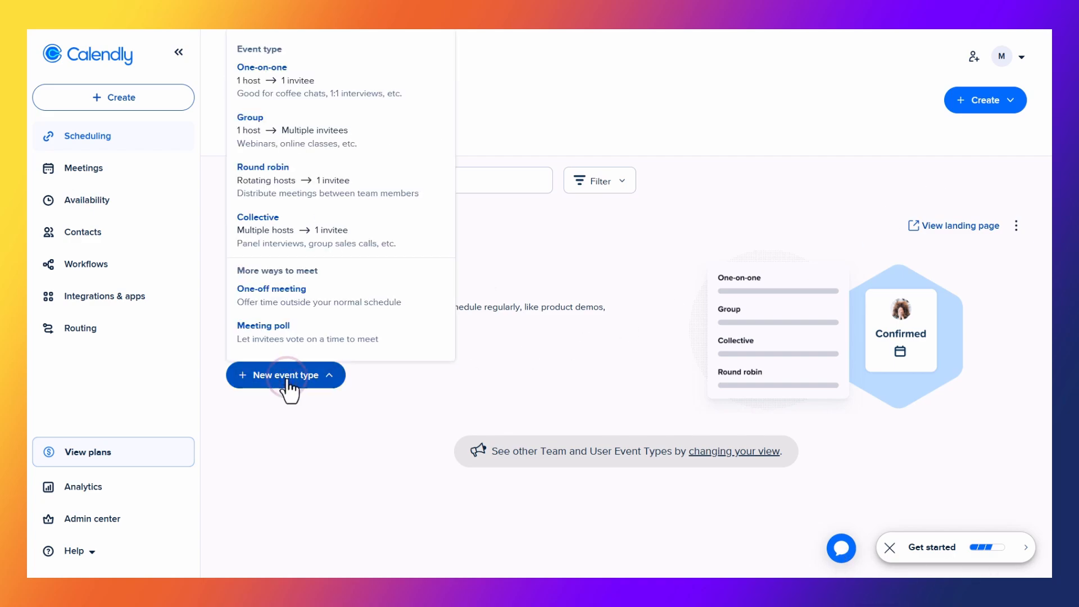
{"action": "left_click", "coordinate": [1011, 102]}
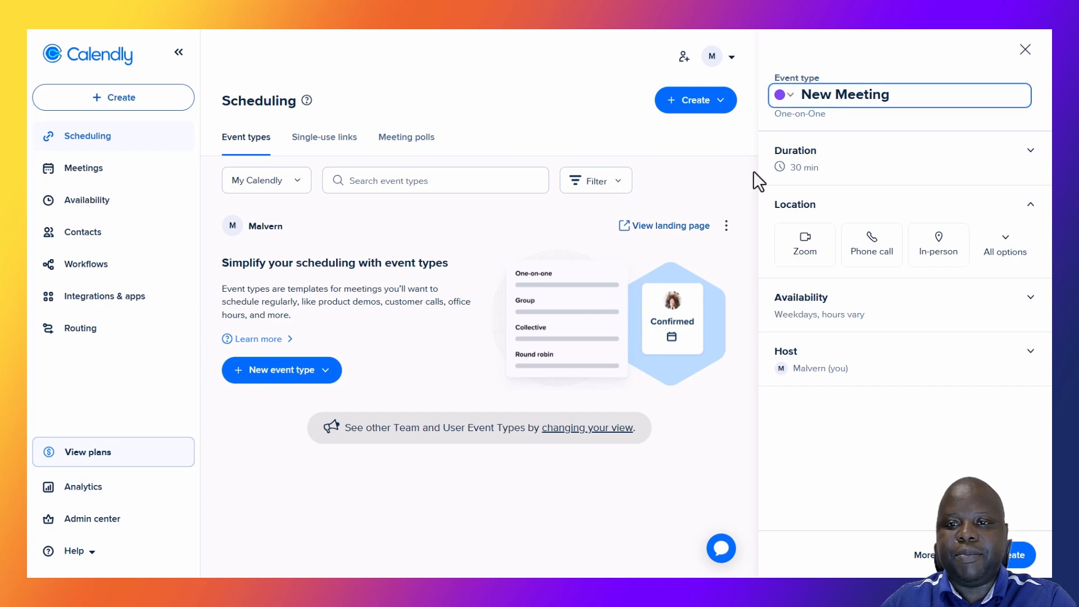
{"action": "triple_click", "coordinate": [931, 90]}
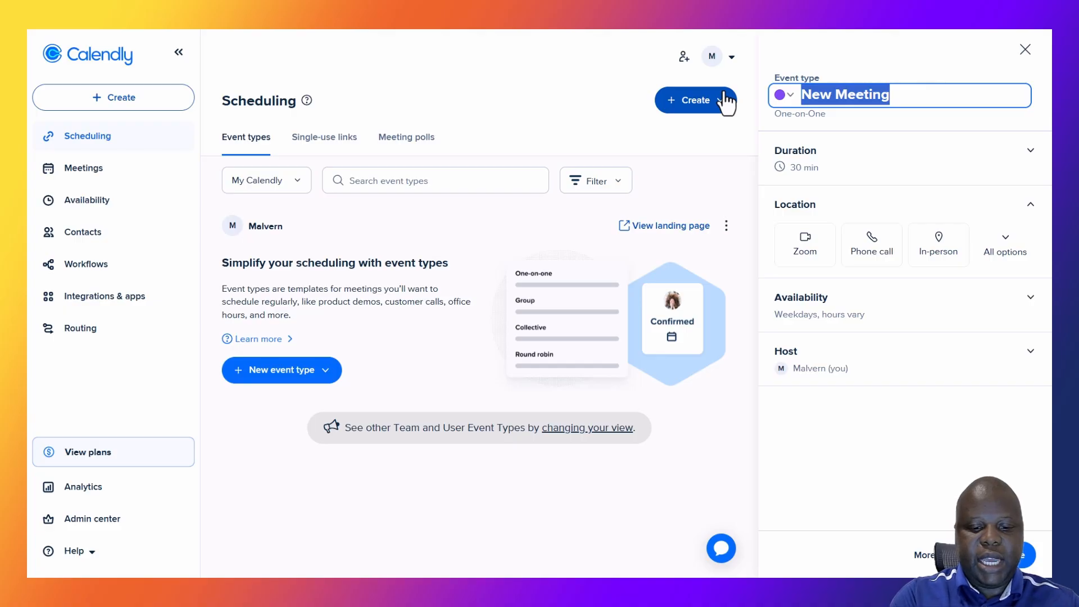
{"action": "type", "text": "Consultation meeting"}
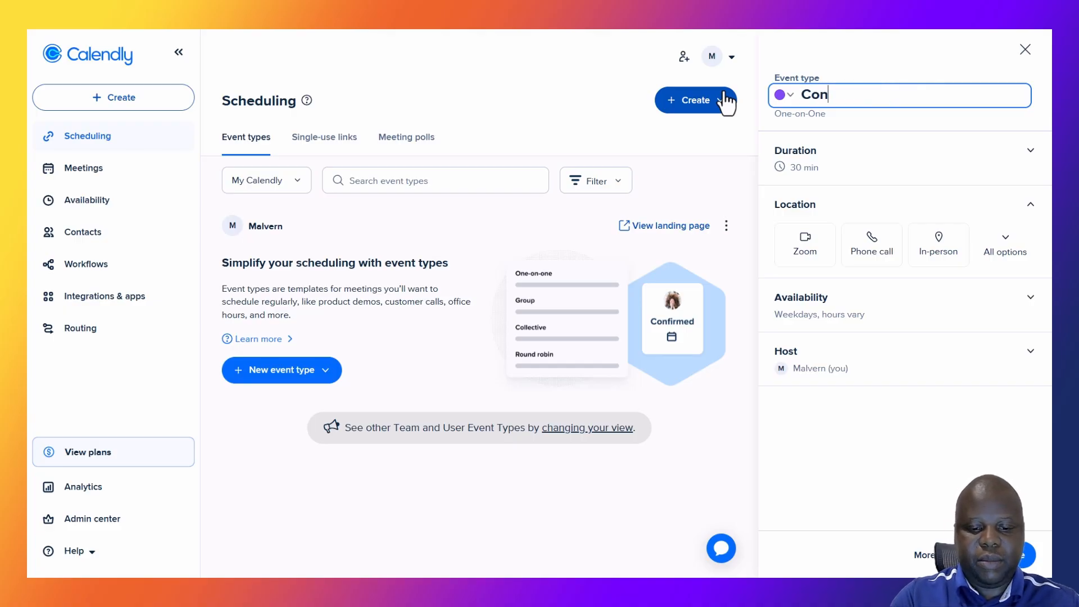
{"action": "left_click", "coordinate": [882, 119]}
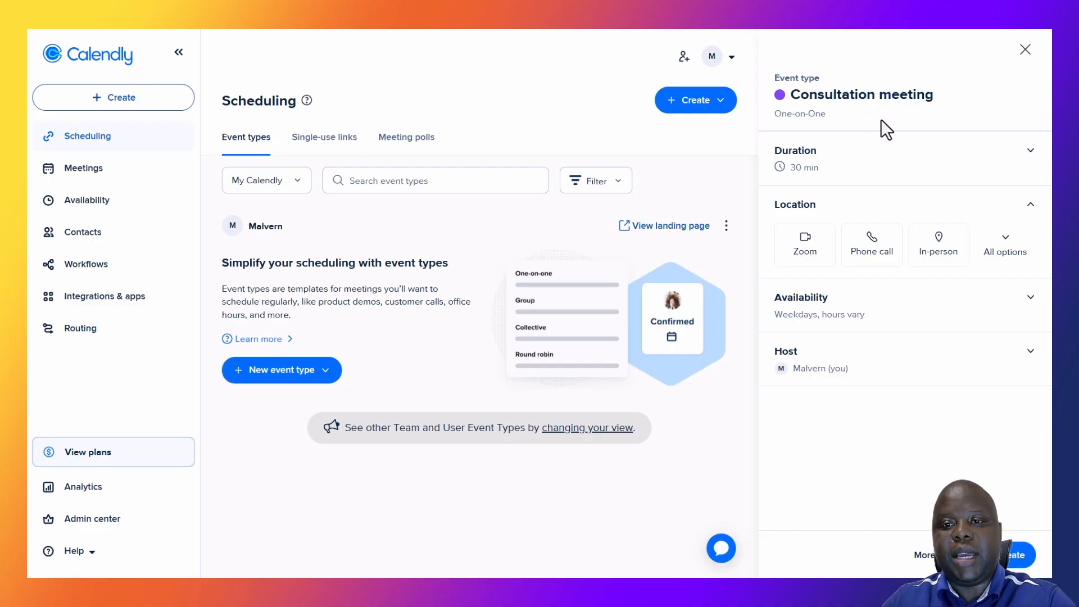
{"action": "left_click", "coordinate": [884, 95]}
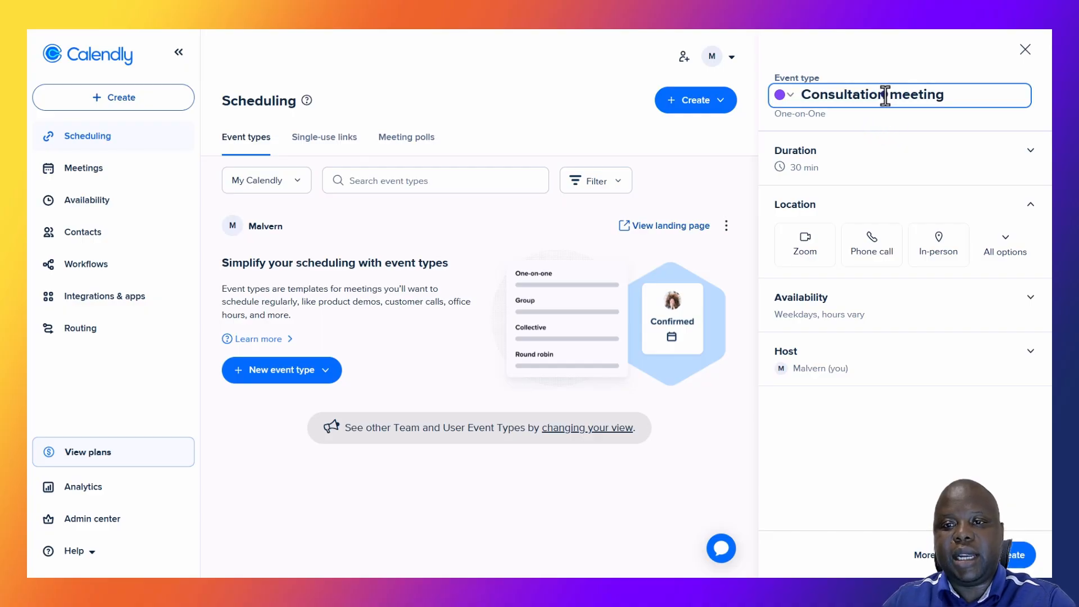
{"action": "left_click", "coordinate": [851, 116]}
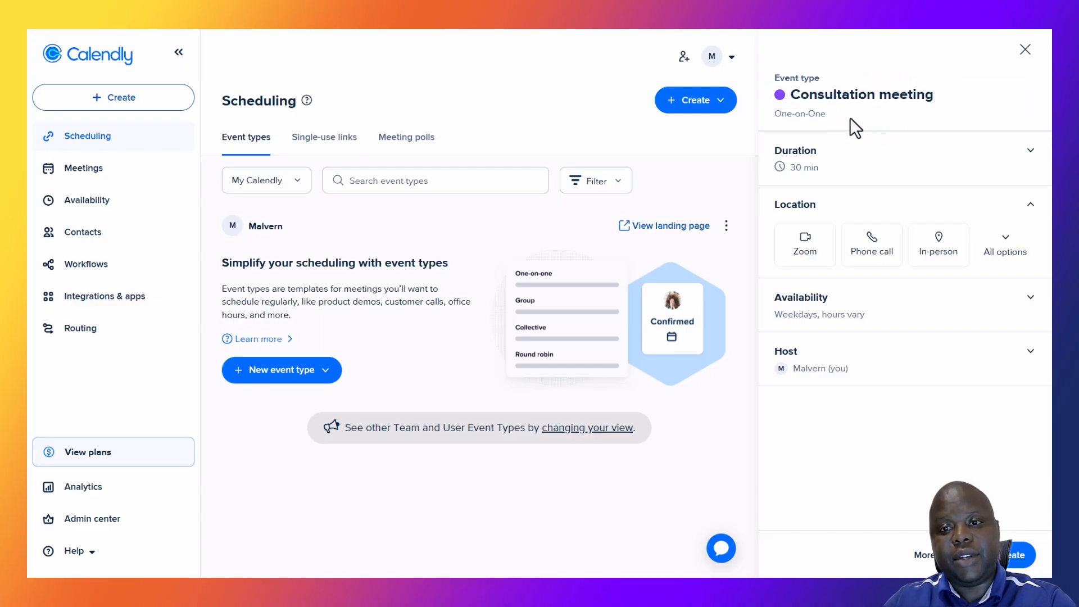
Set the consultation meeting's duration to 15 min.
{"action": "left_click", "coordinate": [830, 159]}
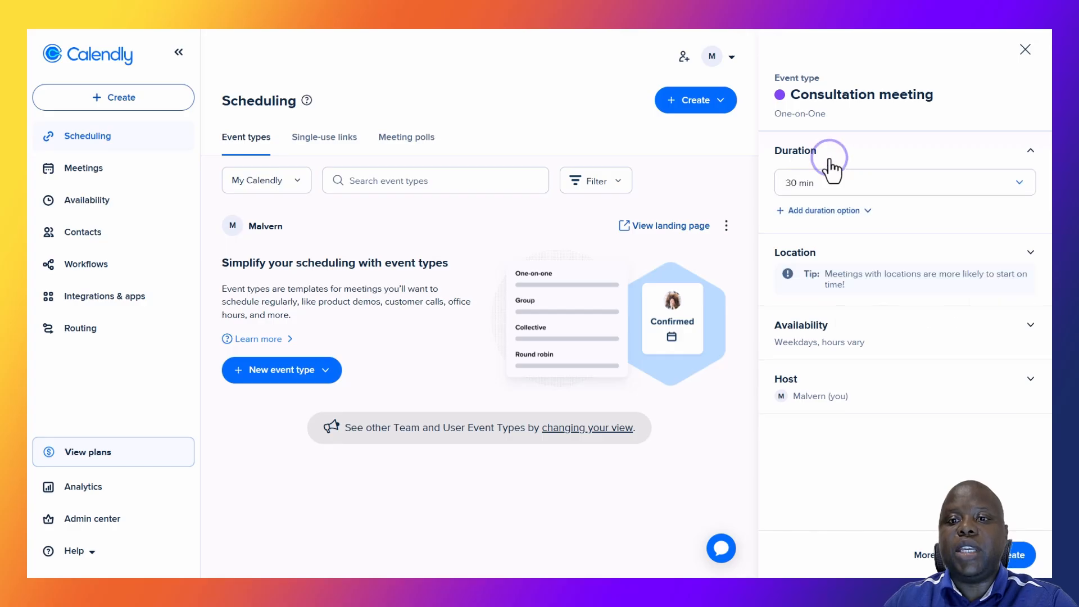
{"action": "left_click", "coordinate": [834, 180]}
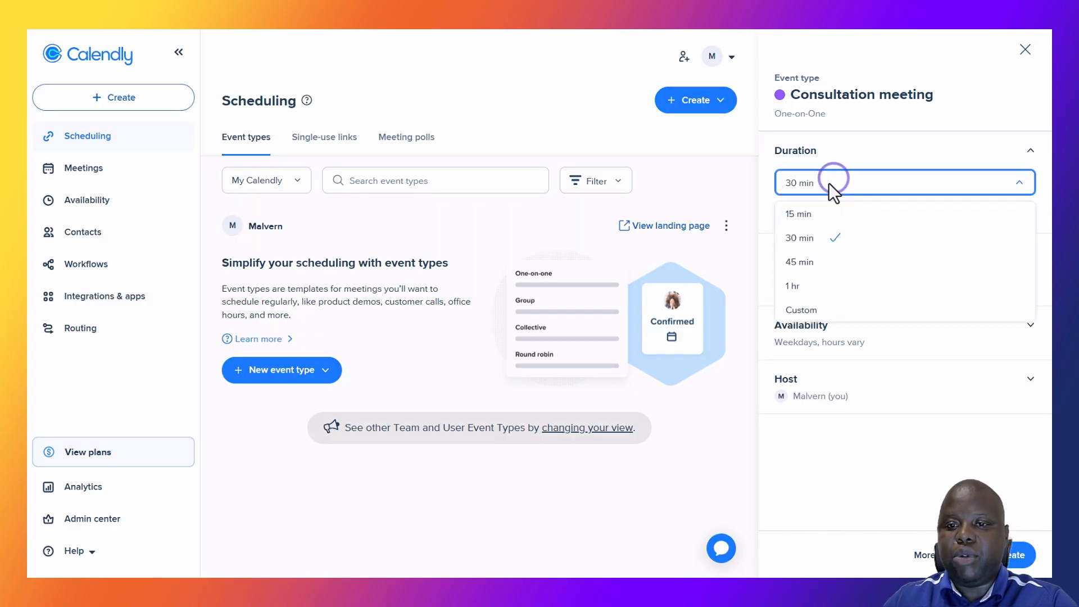
{"action": "left_click", "coordinate": [813, 213]}
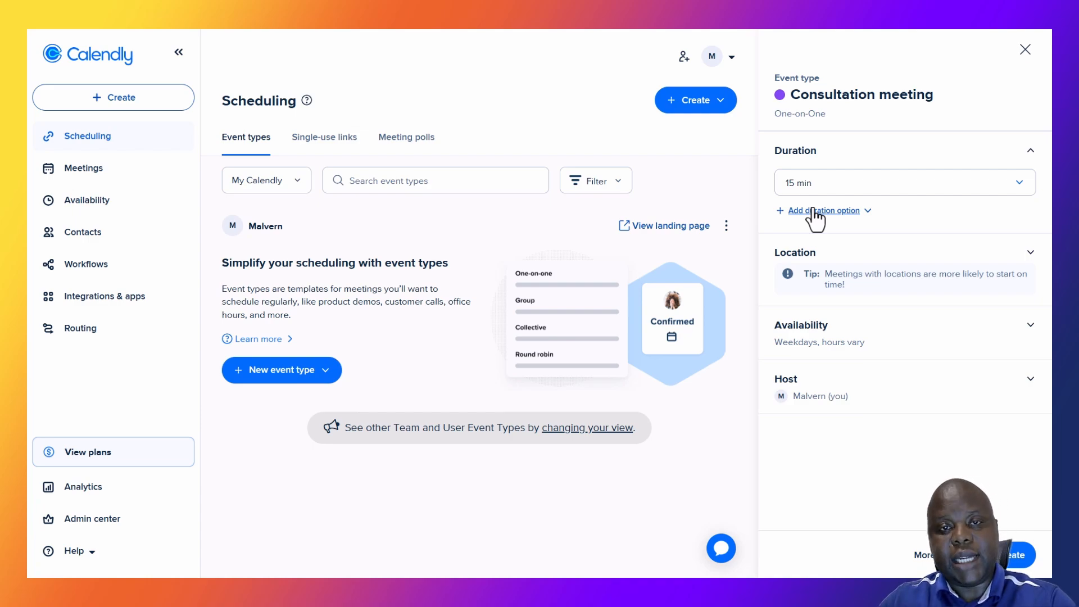
Add two more duration options to the event type: 30 min and a custom duration of 93 min.
{"action": "left_click", "coordinate": [813, 209]}
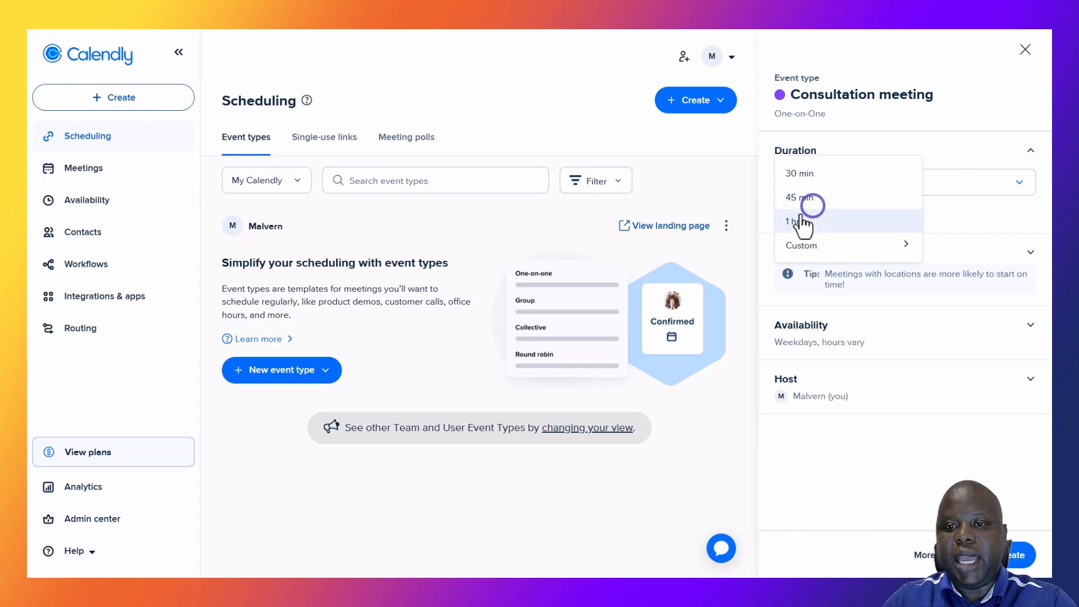
{"action": "left_click", "coordinate": [805, 170]}
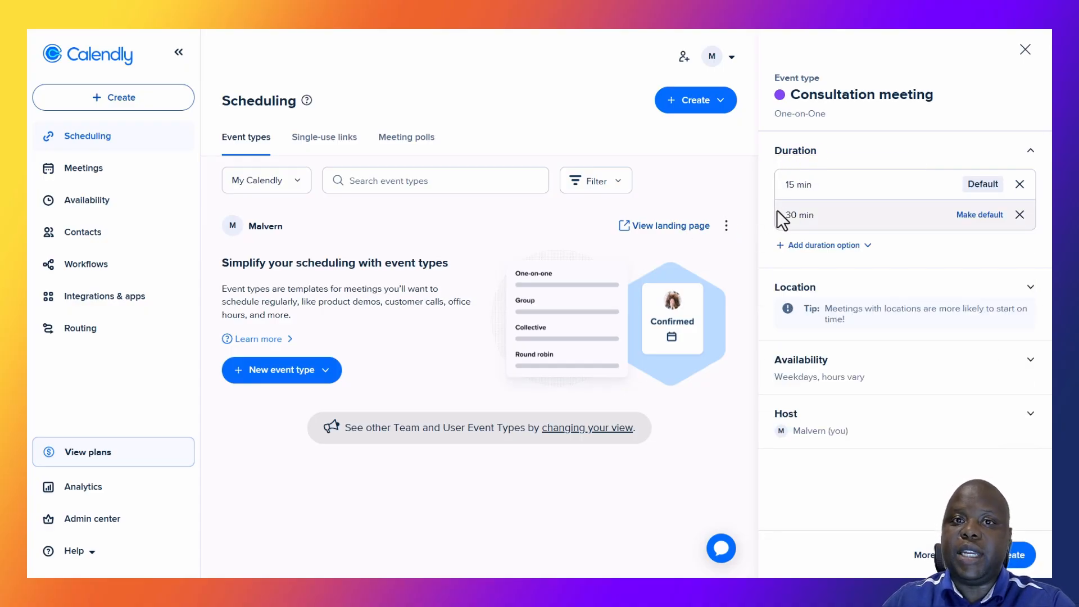
{"action": "left_click", "coordinate": [809, 245]}
{"action": "left_click", "coordinate": [812, 265]}
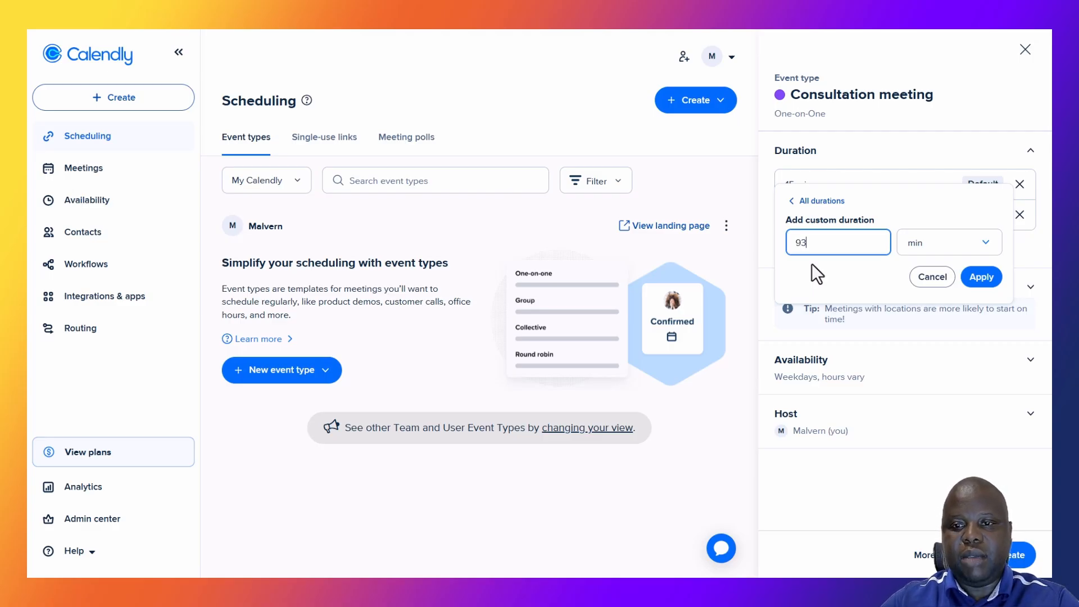
{"action": "left_click", "coordinate": [985, 277]}
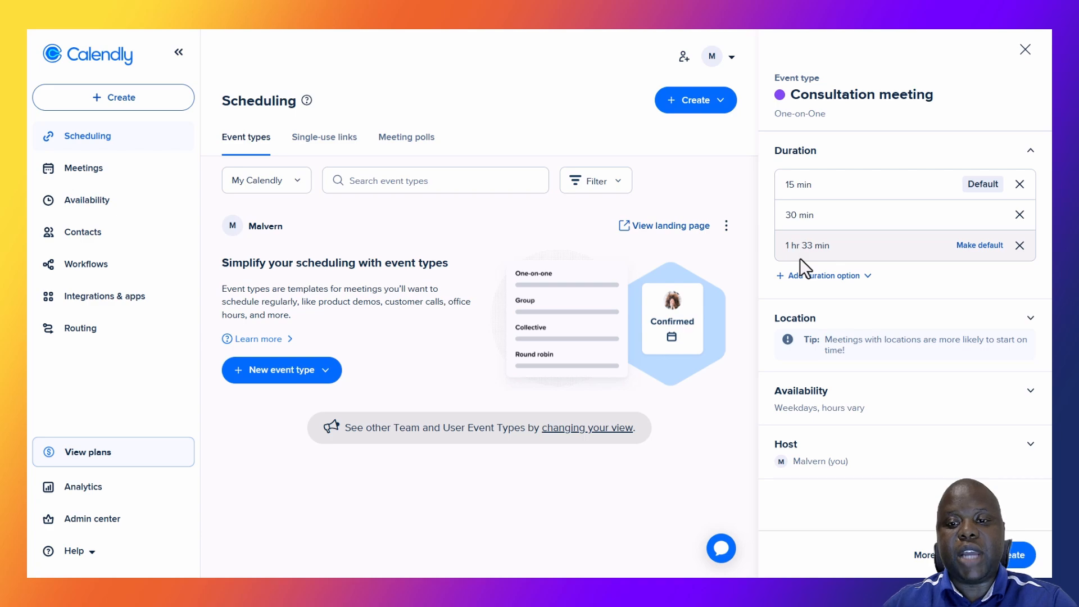
Add Zoom and Google Meet as meeting locations for the event type.
{"action": "left_click", "coordinate": [818, 328]}
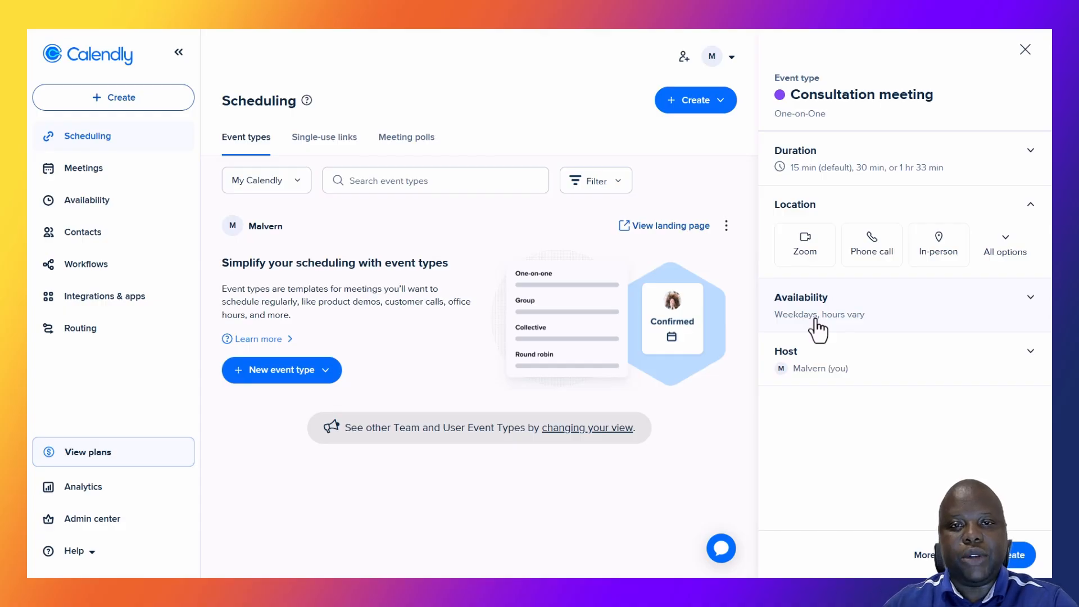
{"action": "left_click", "coordinate": [789, 260]}
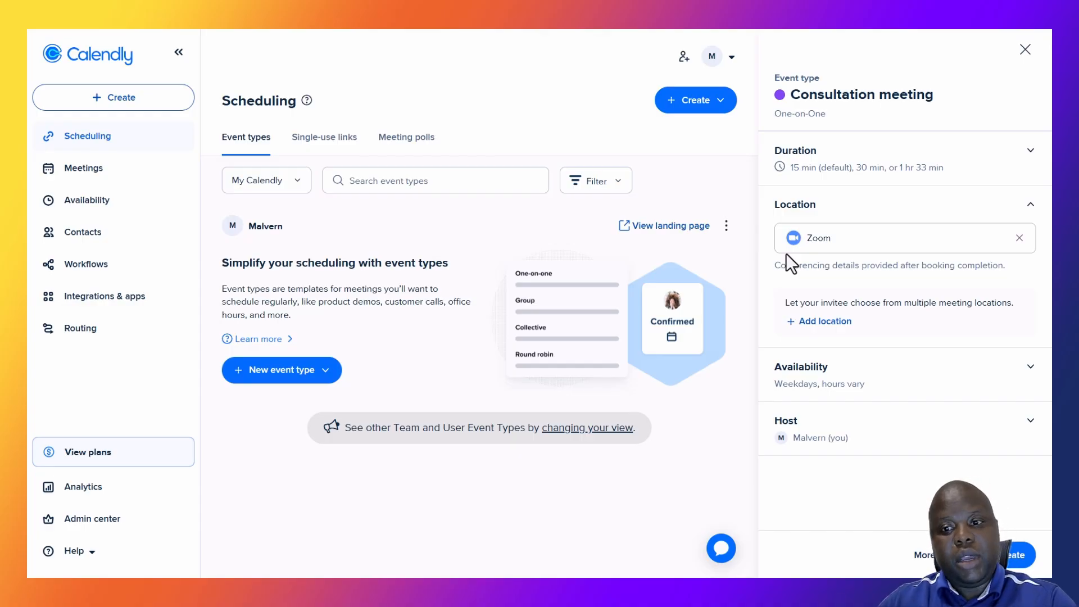
{"action": "left_click", "coordinate": [824, 322]}
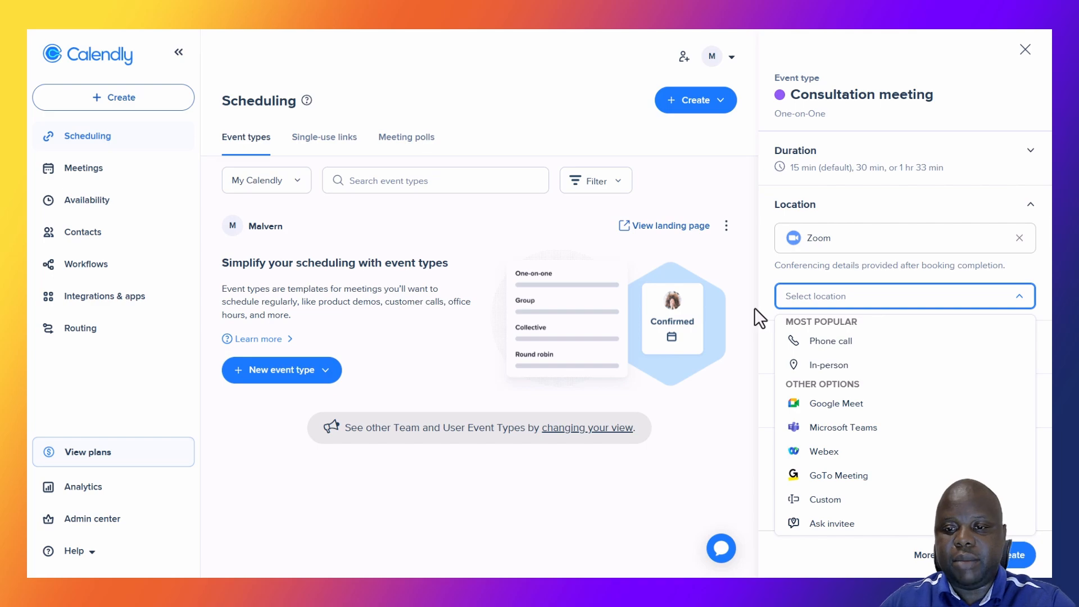
{"action": "left_click", "coordinate": [841, 403]}
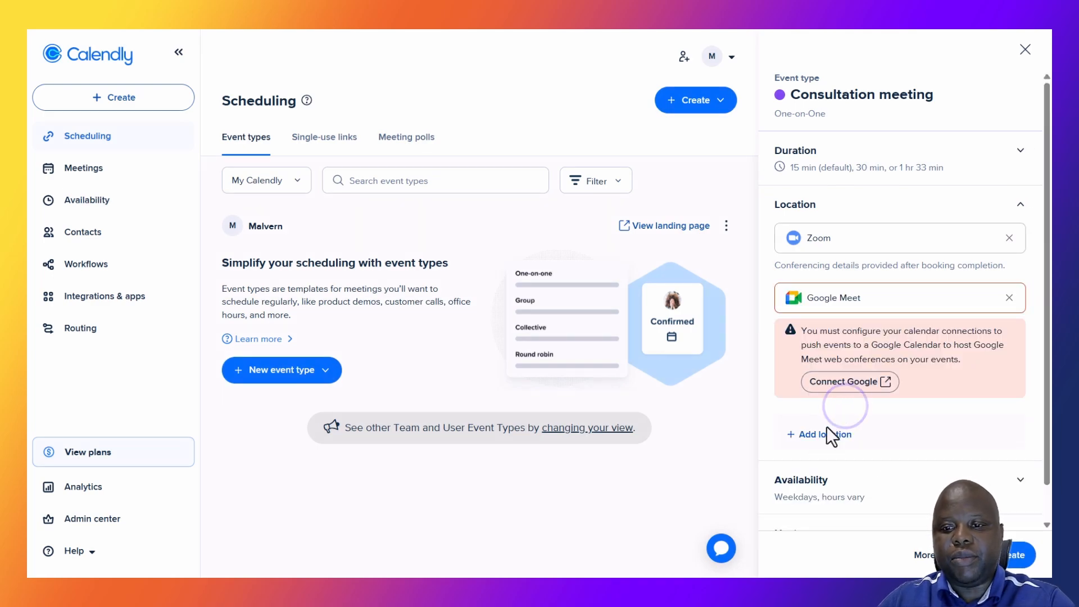
Add Ask invitee as a meeting location and remove Google Meet from the locations.
{"action": "left_click", "coordinate": [825, 432]}
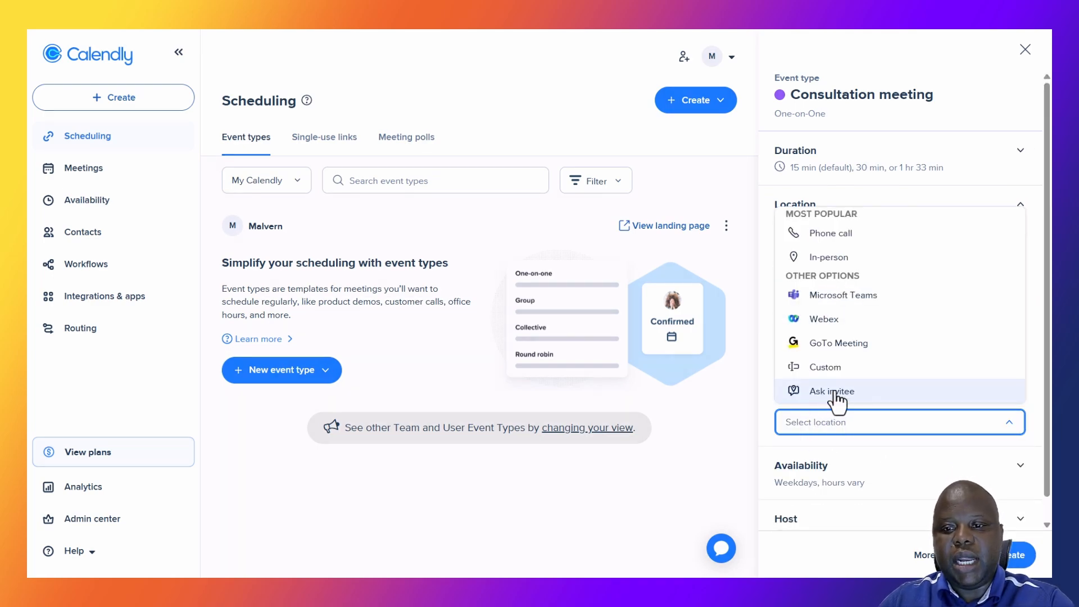
{"action": "left_click", "coordinate": [836, 392]}
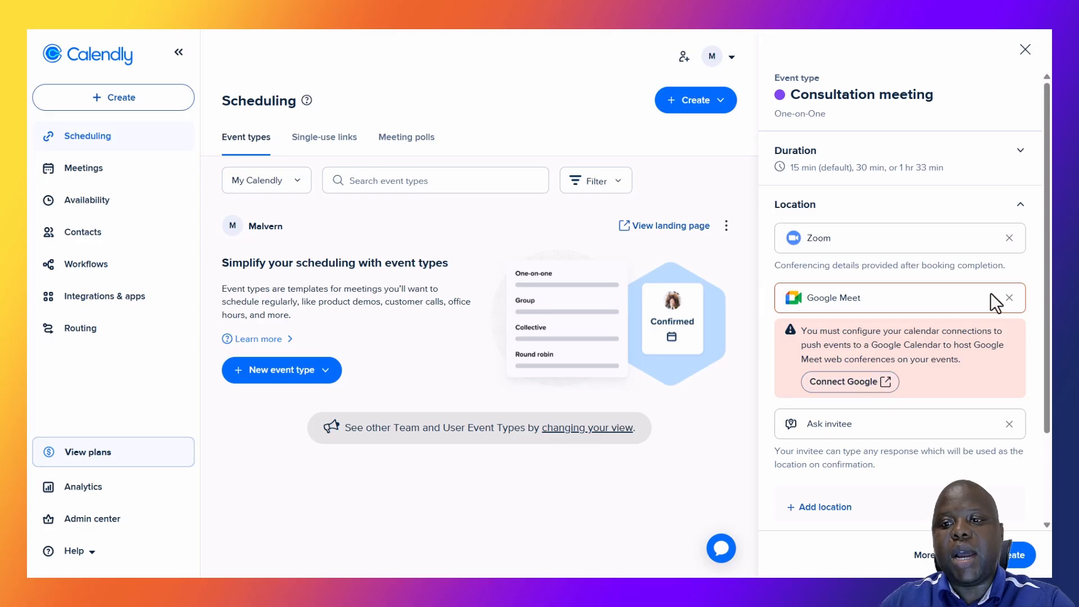
{"action": "left_click", "coordinate": [1008, 298]}
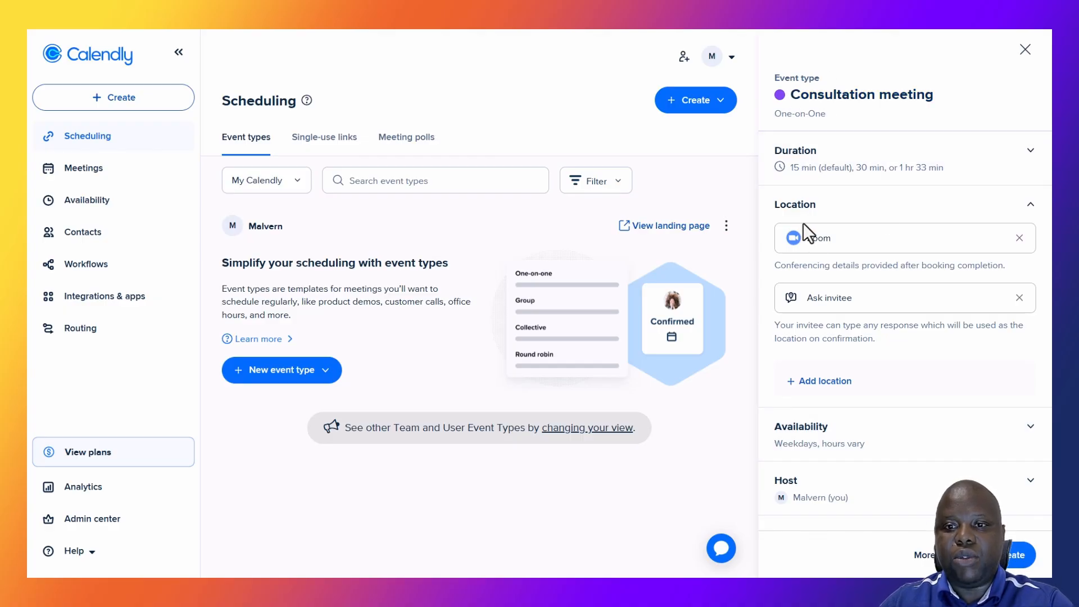
Review the event type's availability date range, weekly hours and assigned host.
{"action": "left_click", "coordinate": [831, 440]}
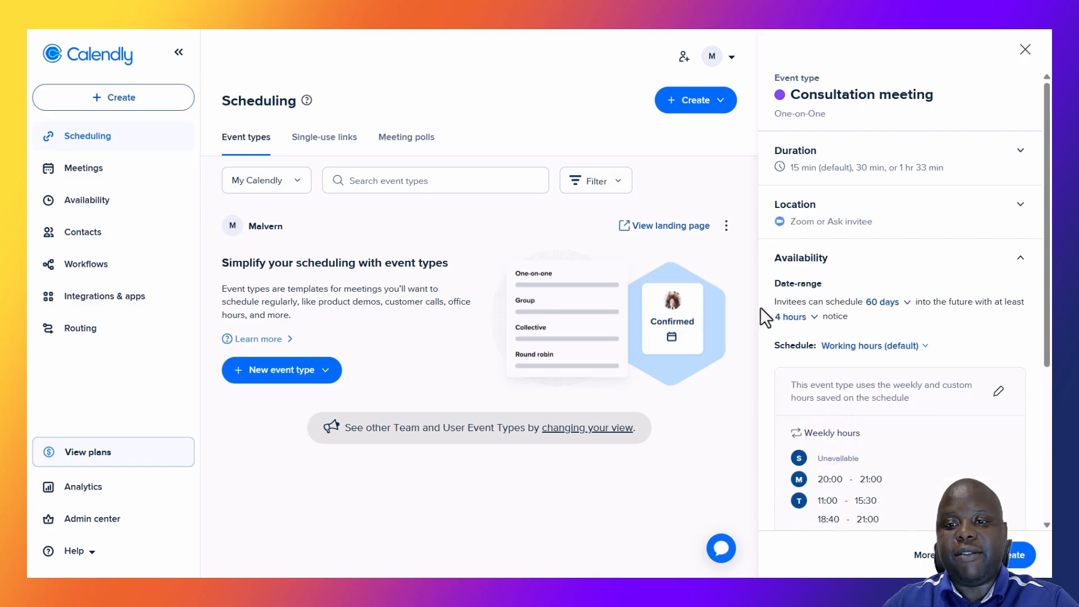
{"action": "scroll", "coordinate": [804, 329], "scroll_direction": "down", "scroll_amount": 2}
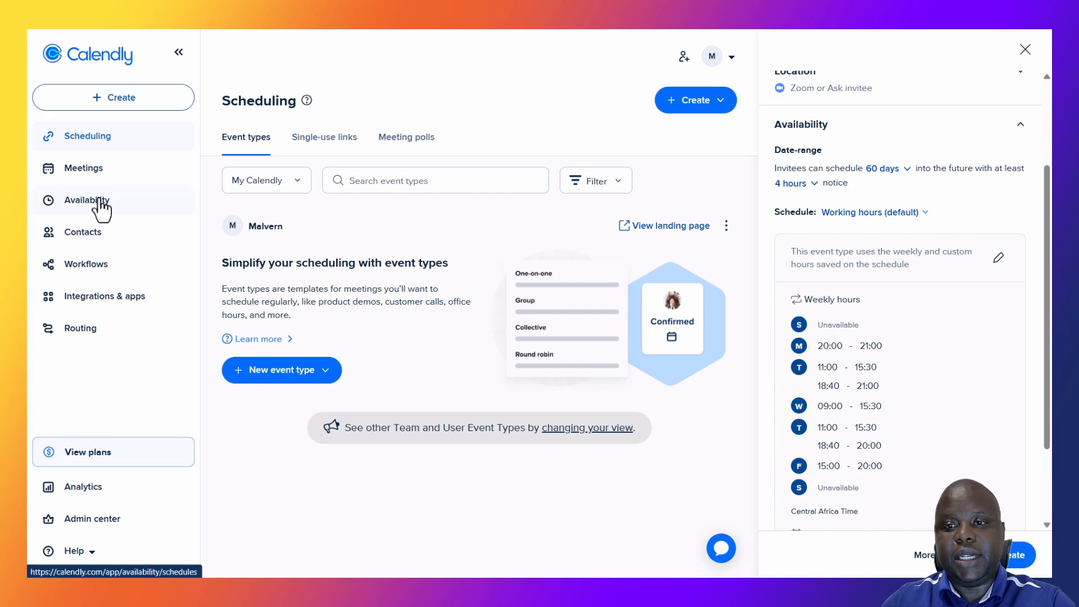
{"action": "scroll", "coordinate": [906, 275], "scroll_direction": "down", "scroll_amount": 2}
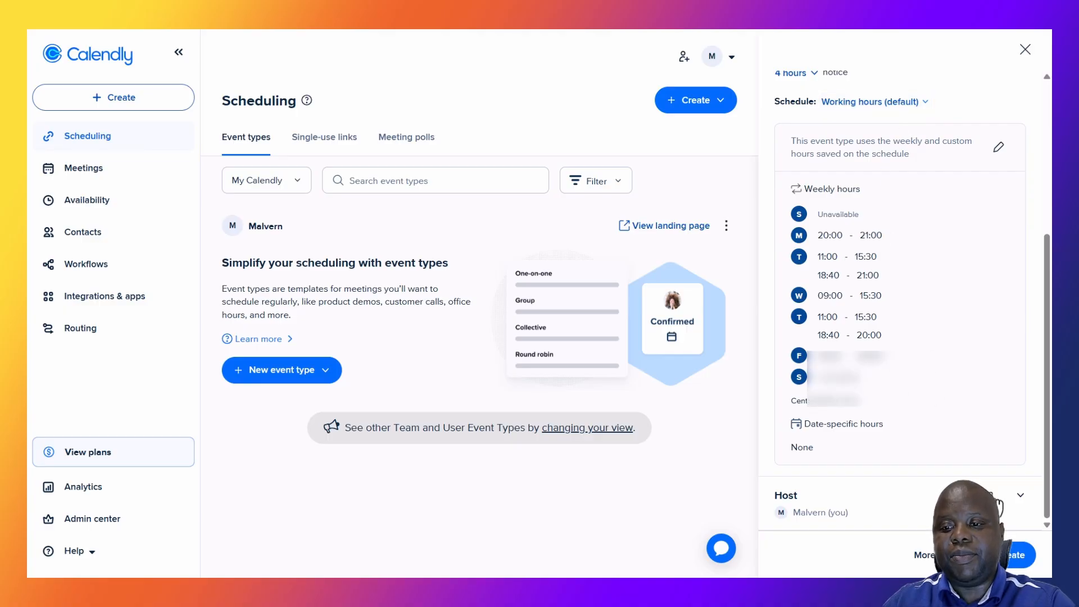
{"action": "left_click", "coordinate": [1020, 494]}
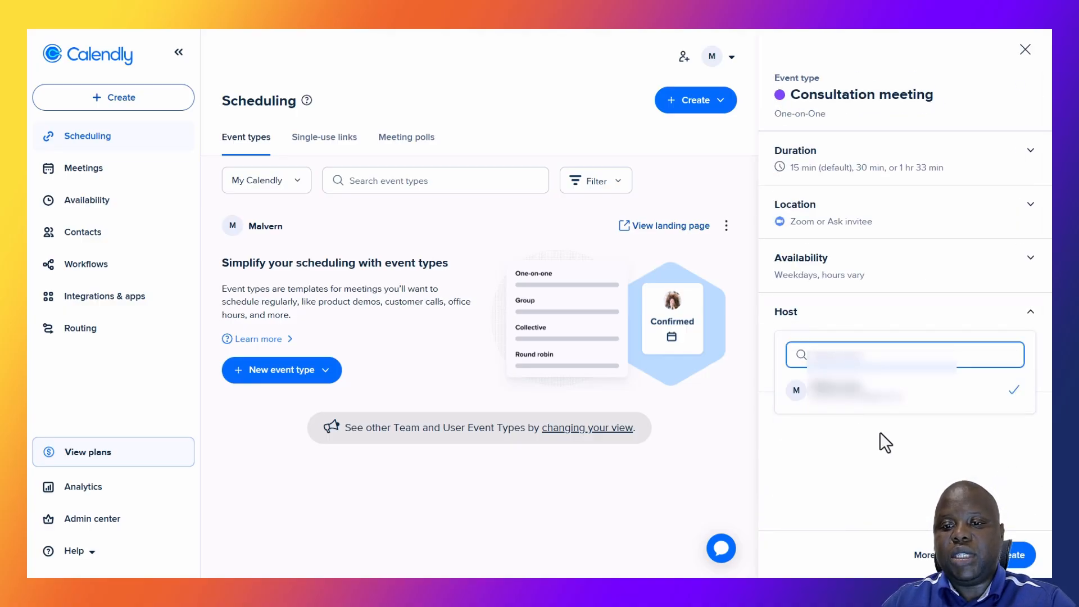
{"action": "left_click", "coordinate": [876, 458]}
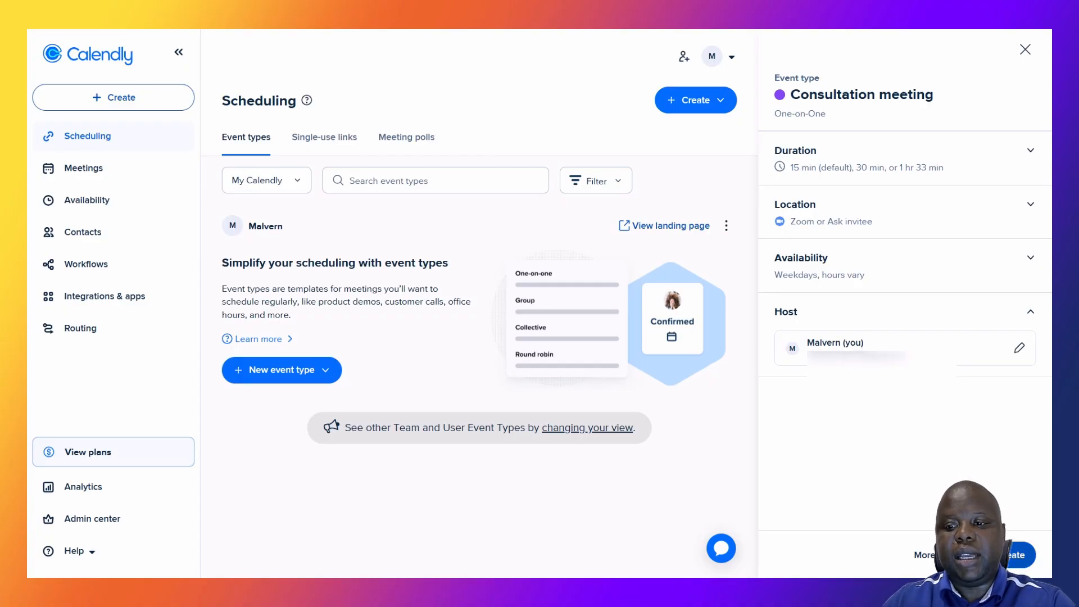
Create the consultation event type, save its changes and return to the event types list.
{"action": "left_click", "coordinate": [1020, 555]}
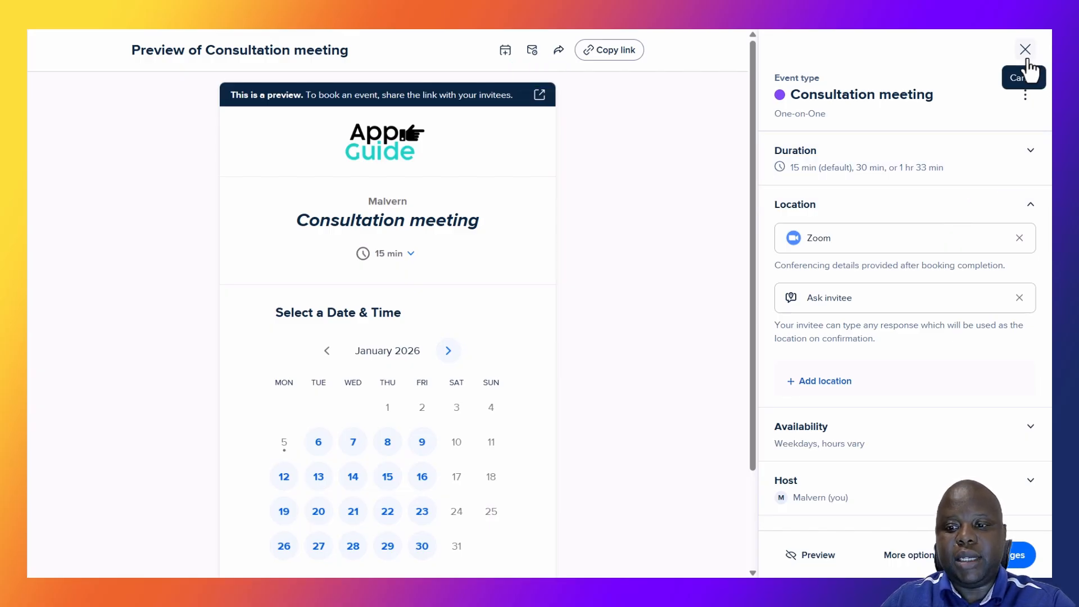
{"action": "left_click", "coordinate": [1015, 557]}
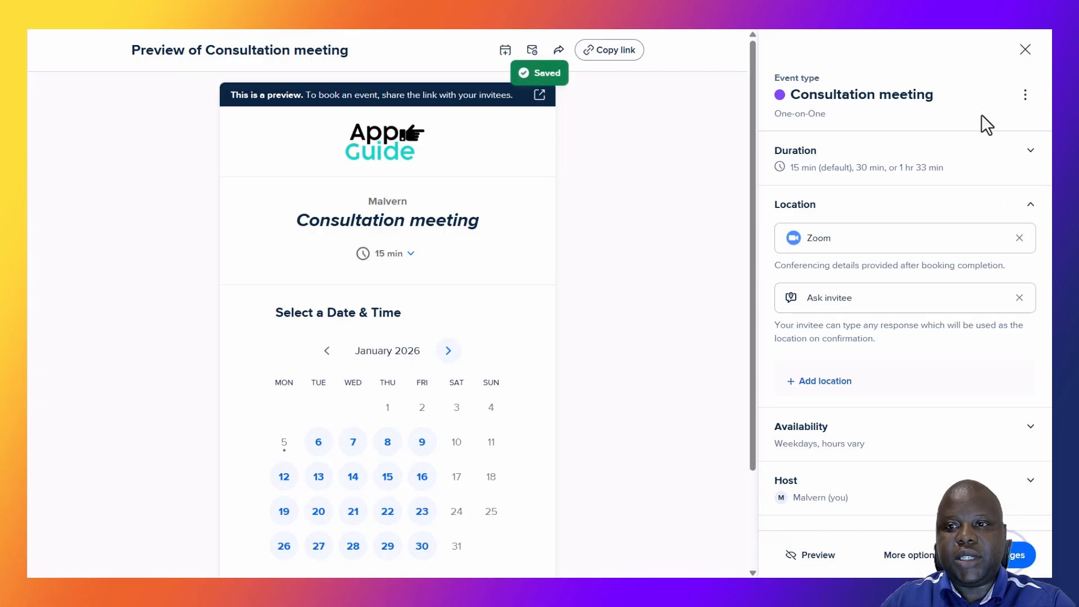
{"action": "left_click", "coordinate": [1024, 49]}
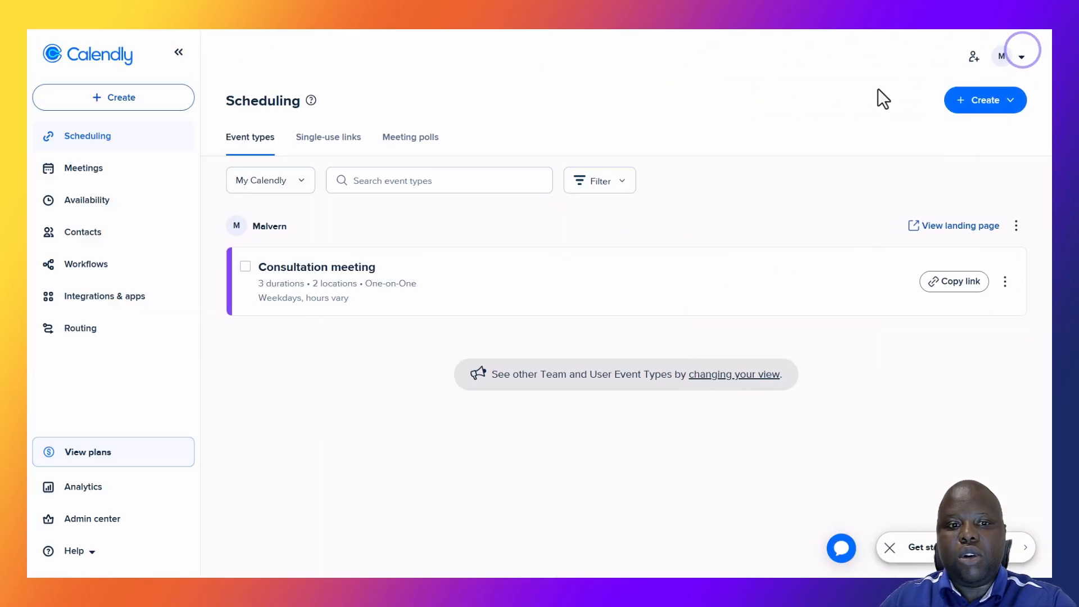